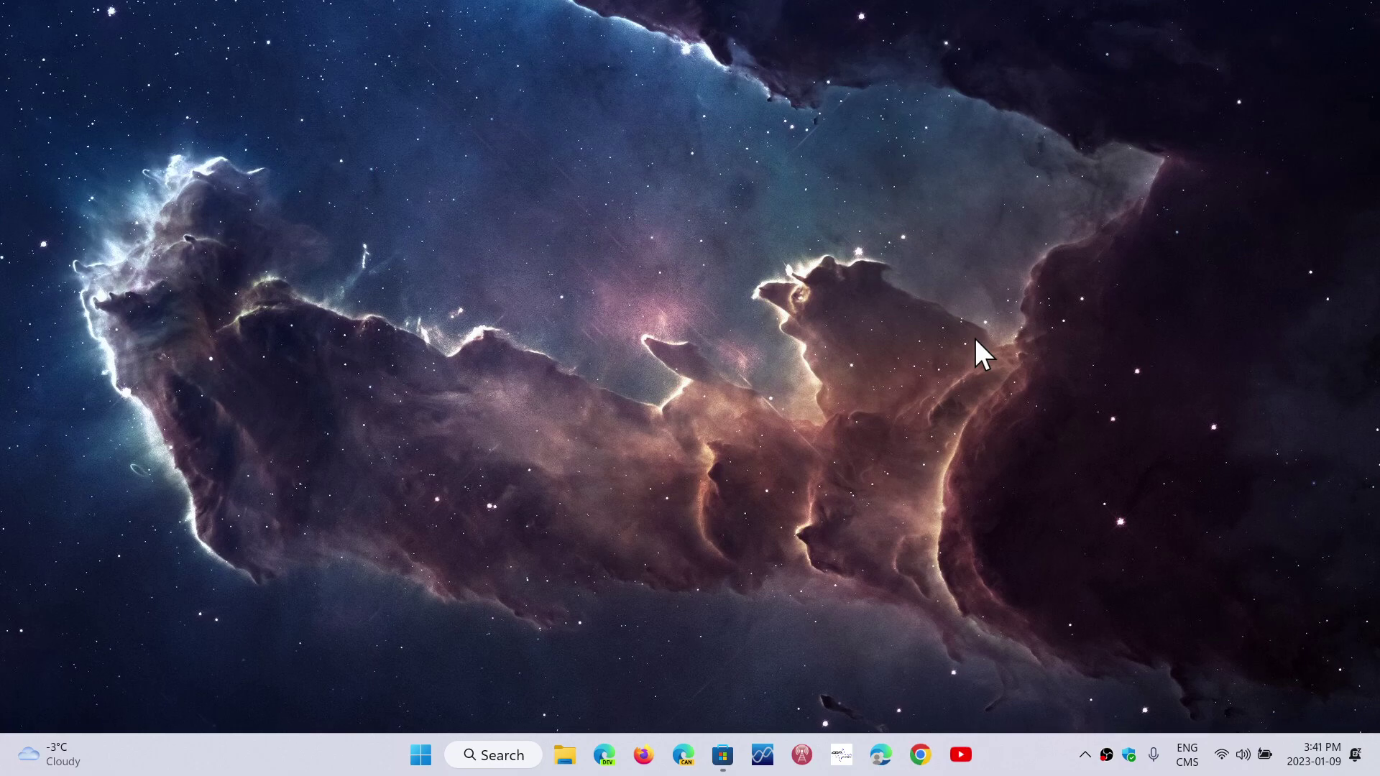
Open Windows Security from the tray, then bring forward the Microsoft Defender Store results
left_click(1129, 755)
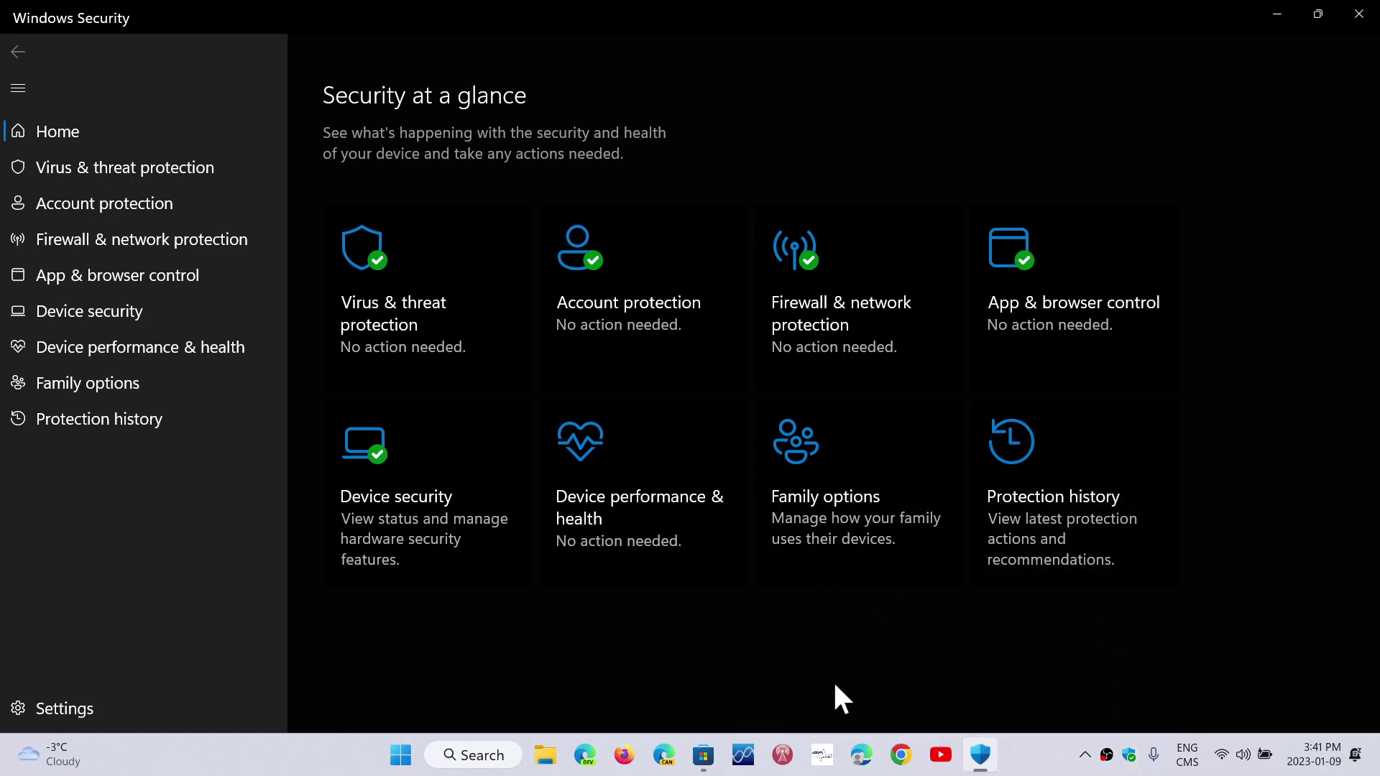
left_click(702, 756)
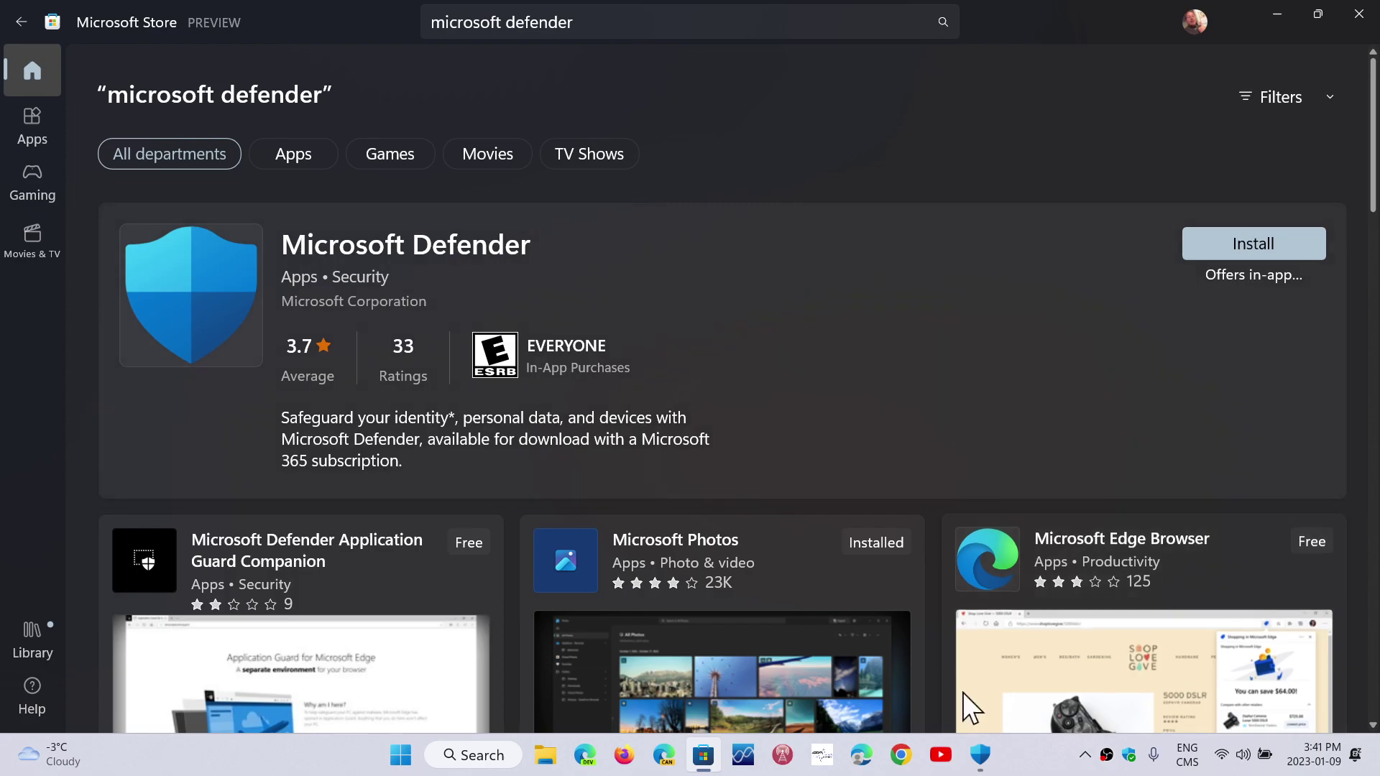
left_click(980, 756)
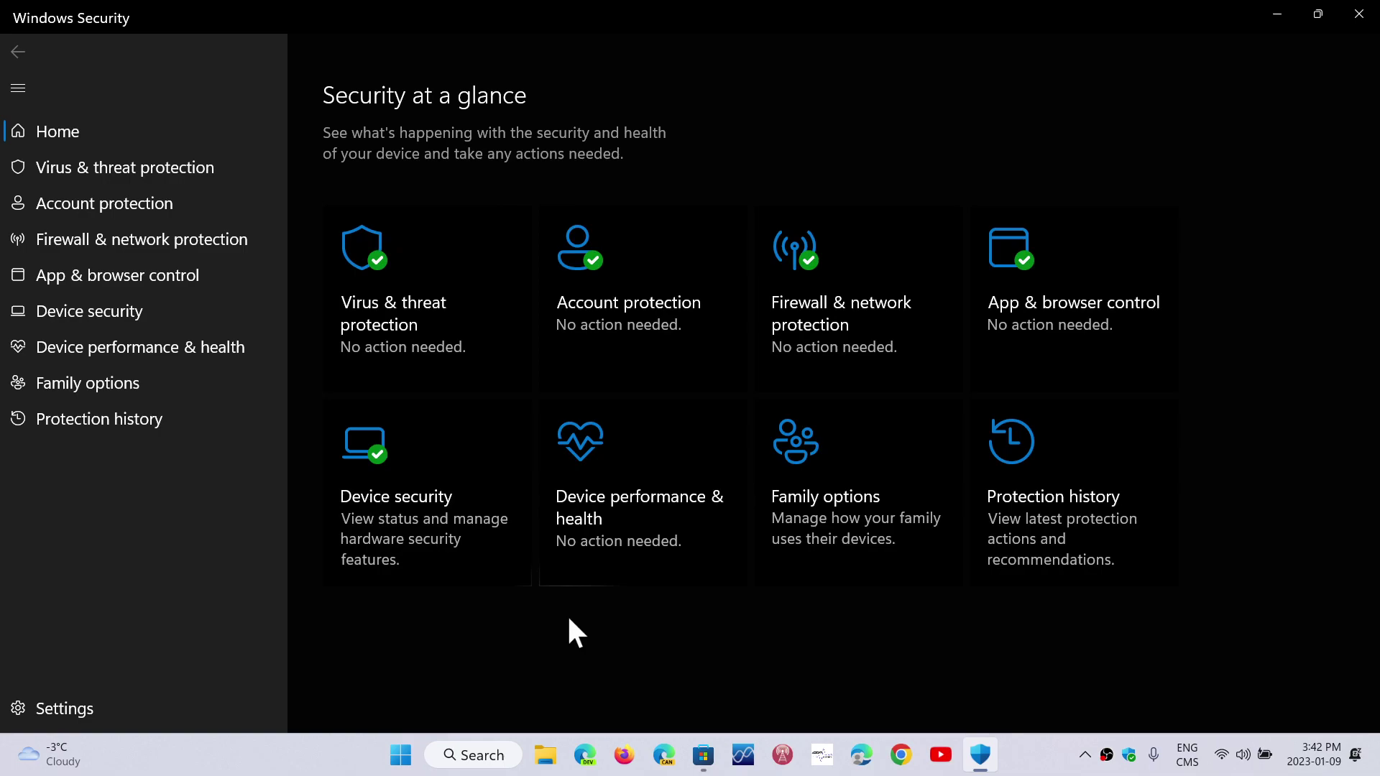
left_click(1060, 302)
scroll(1058, 307, "down", 1)
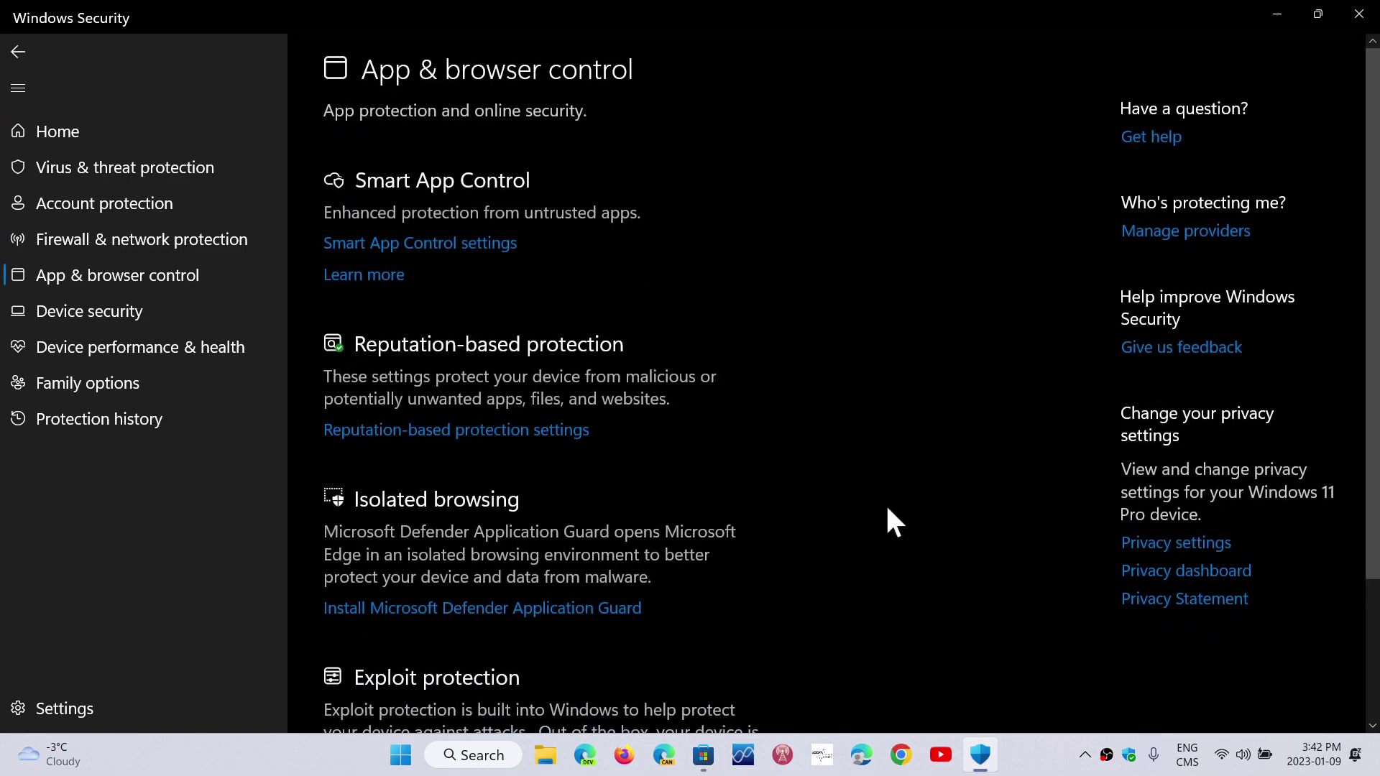
scroll(887, 508, "down", 3)
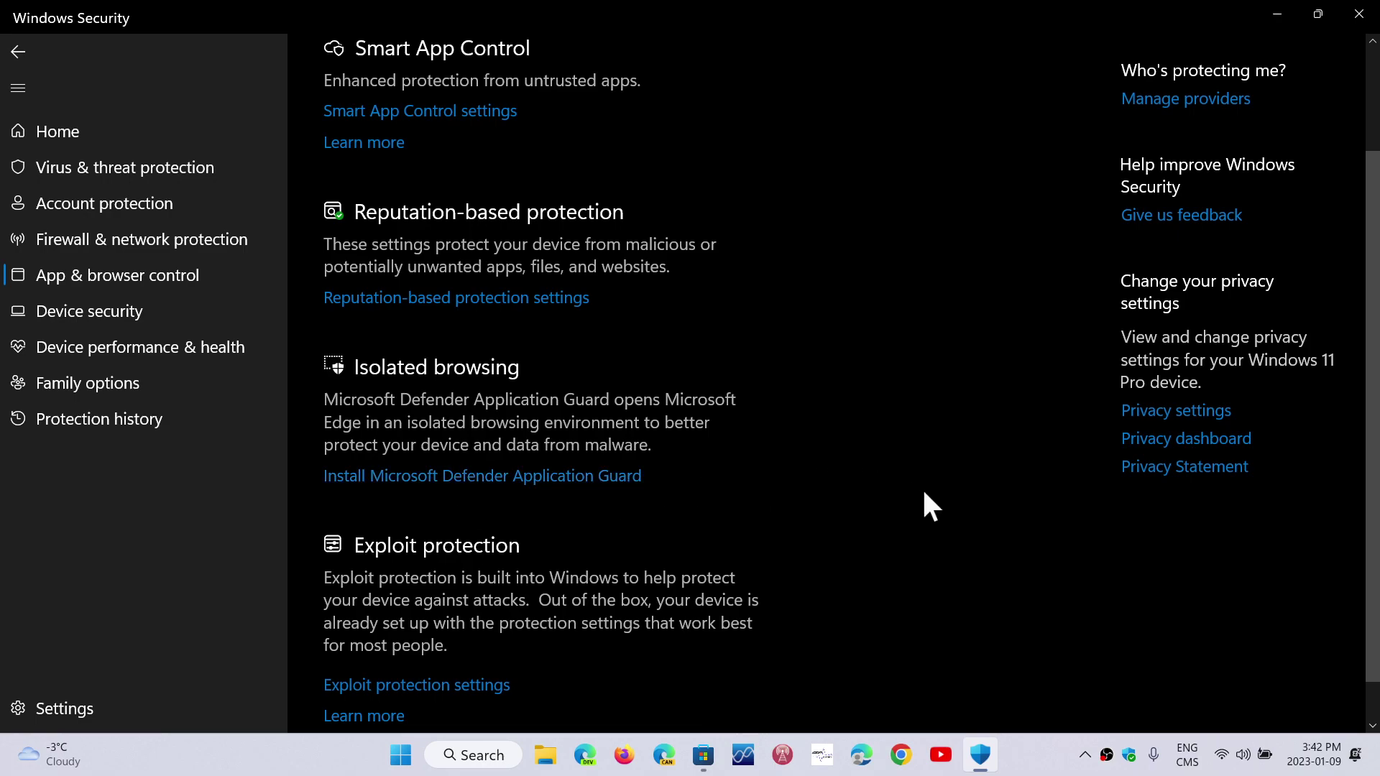
scroll(926, 493, "up", 3)
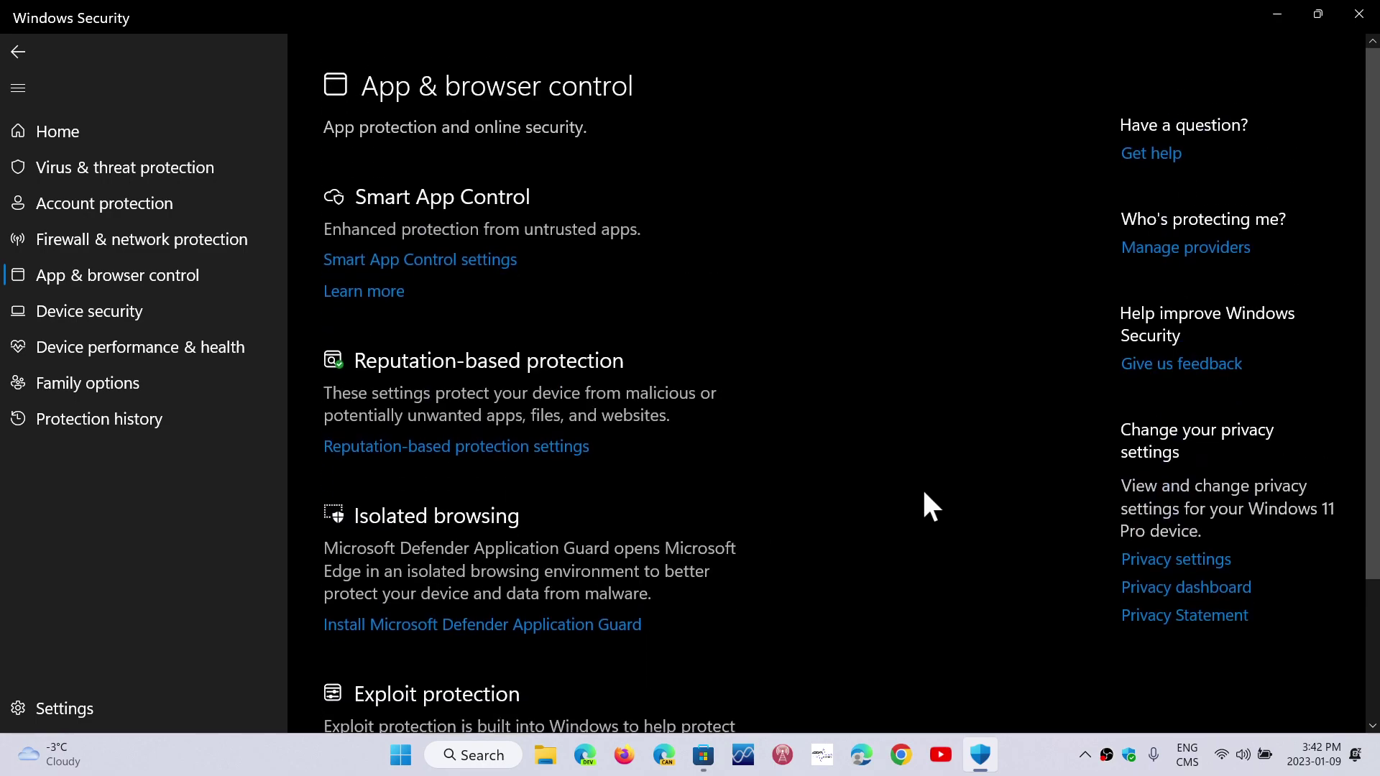
left_click(19, 51)
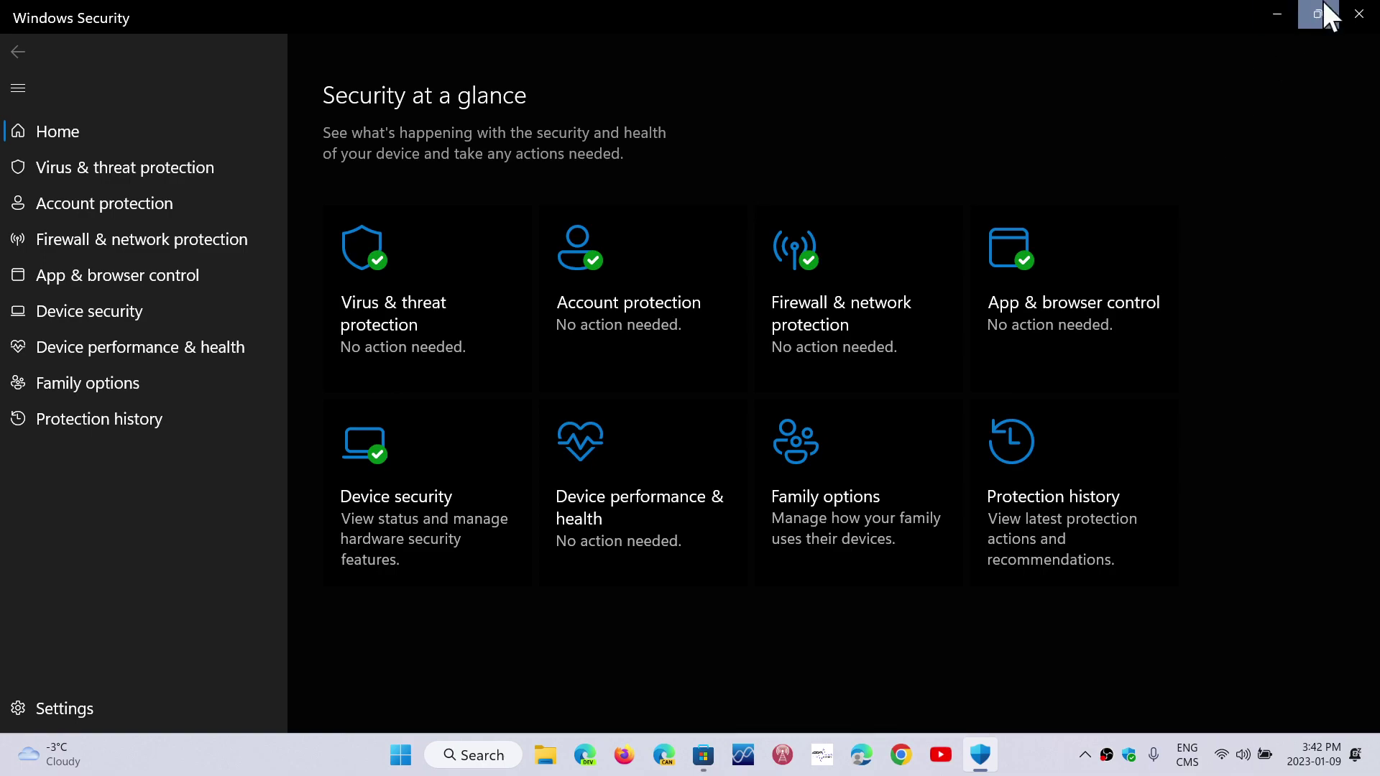
Close Windows Security, return to the 'windows browser guard' Store results, then close Microsoft Store
left_click(1361, 15)
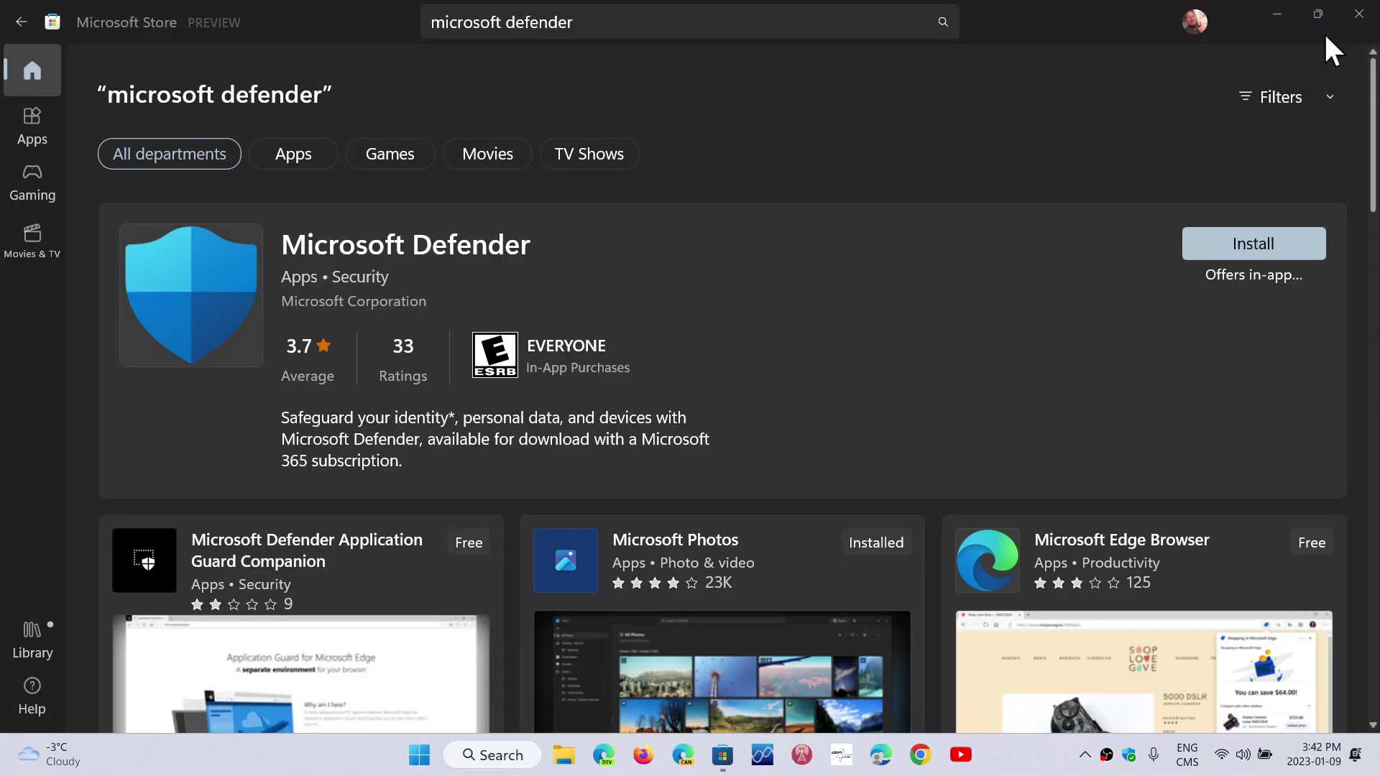
left_click(22, 16)
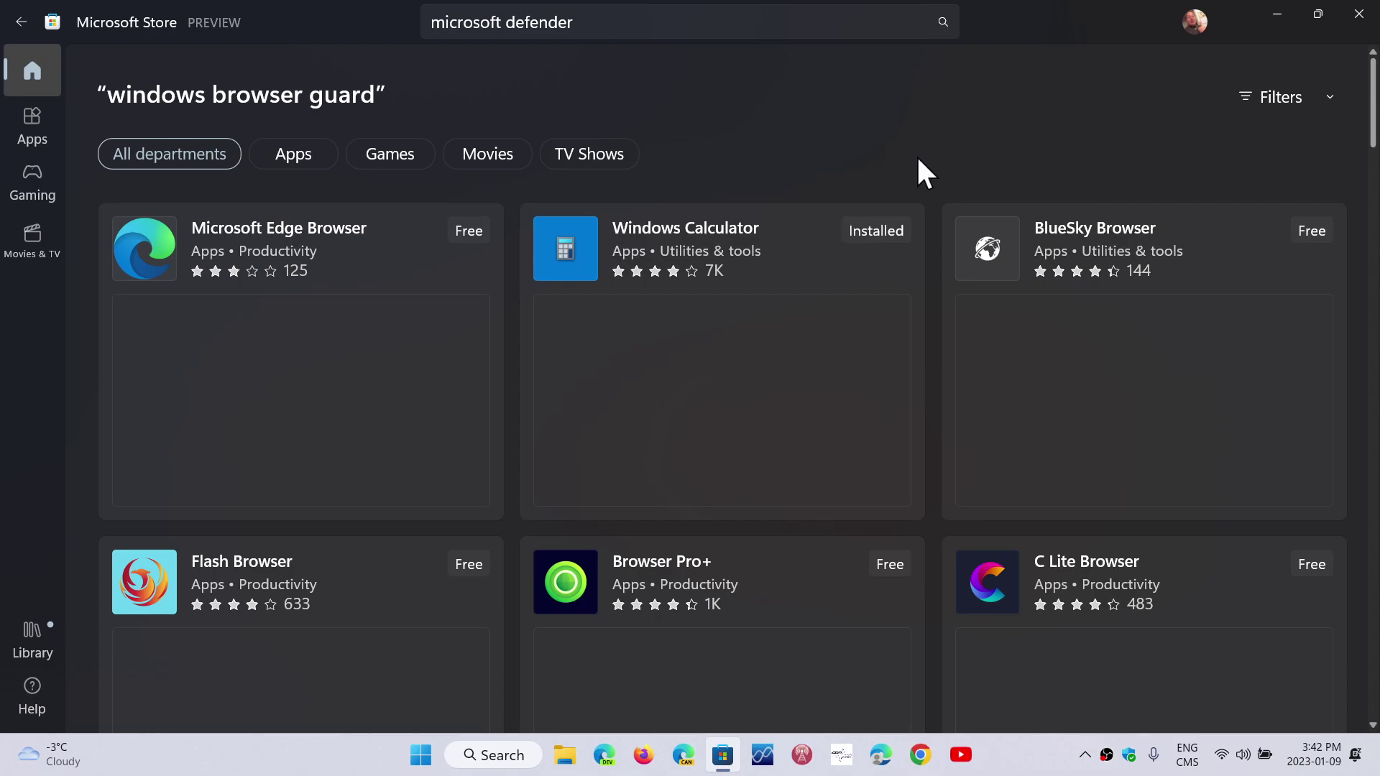
left_click(1372, 19)
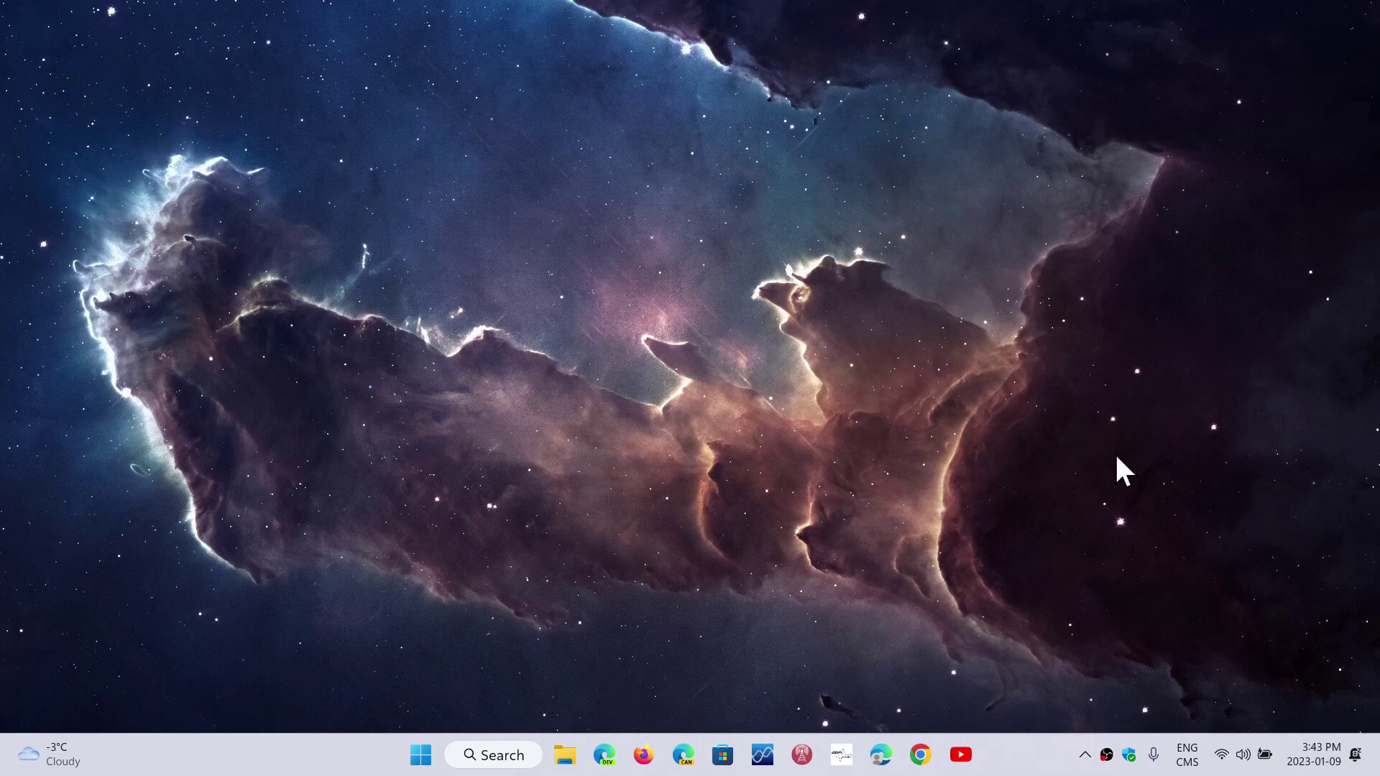
Show the Microsoft Defender Browser Protection panel in Chrome on spaceweather.com, with monitoring On
left_click(920, 754)
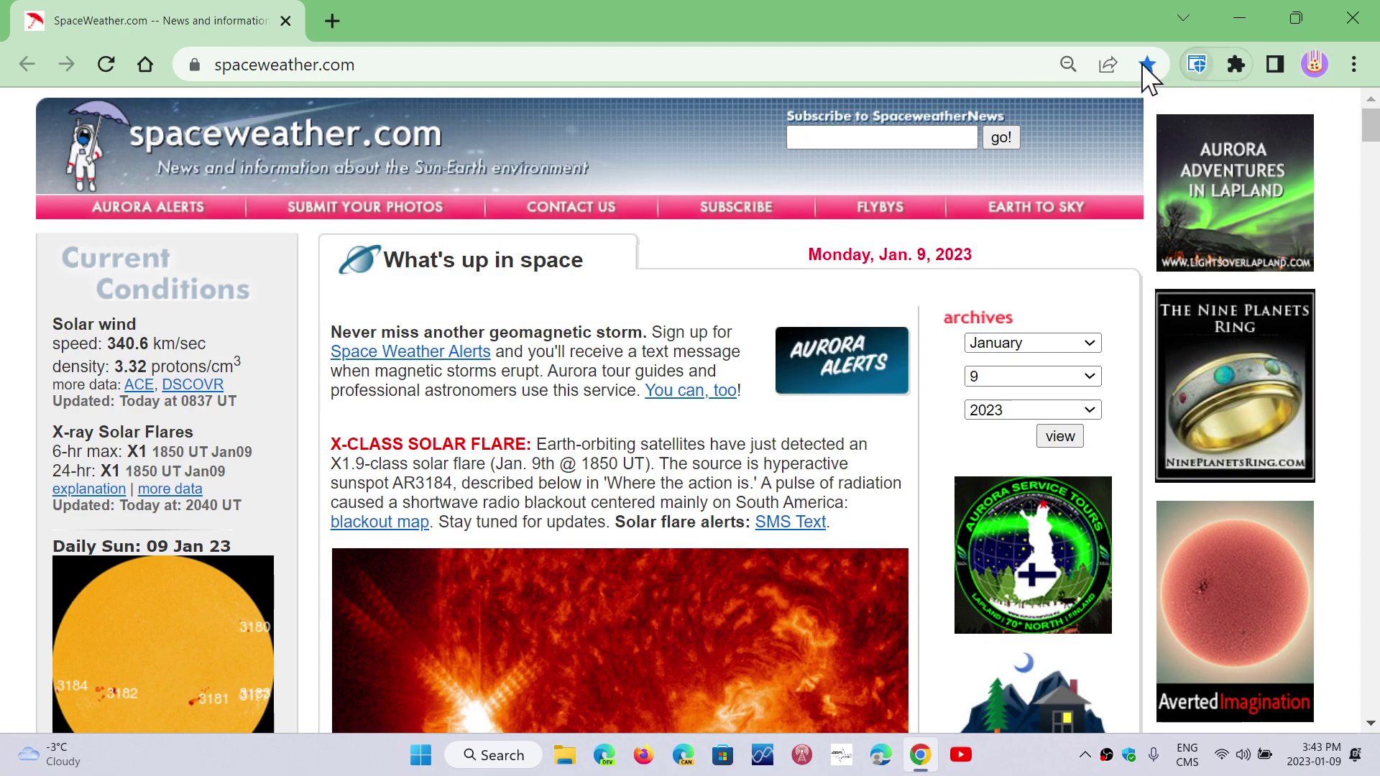
left_click(1196, 66)
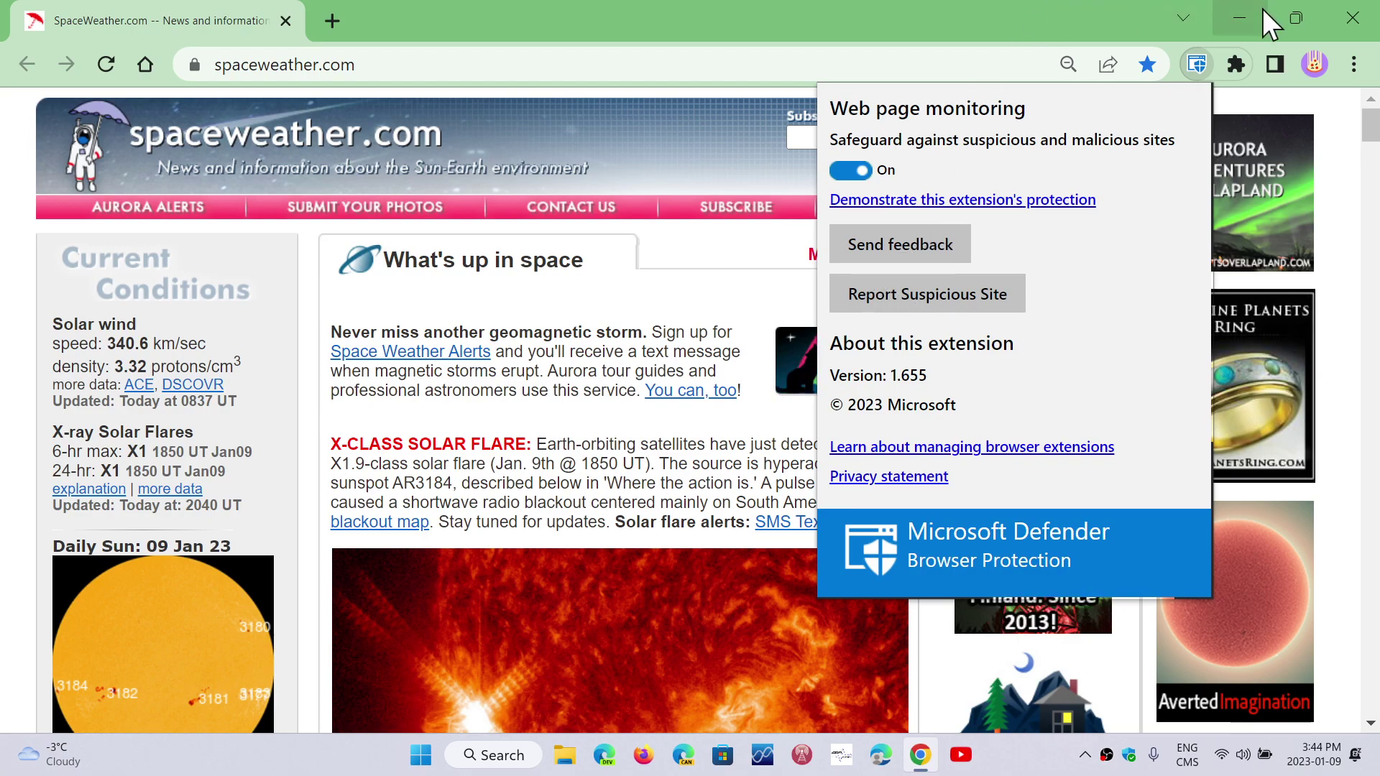
Close the Google Chrome window
left_click(1357, 23)
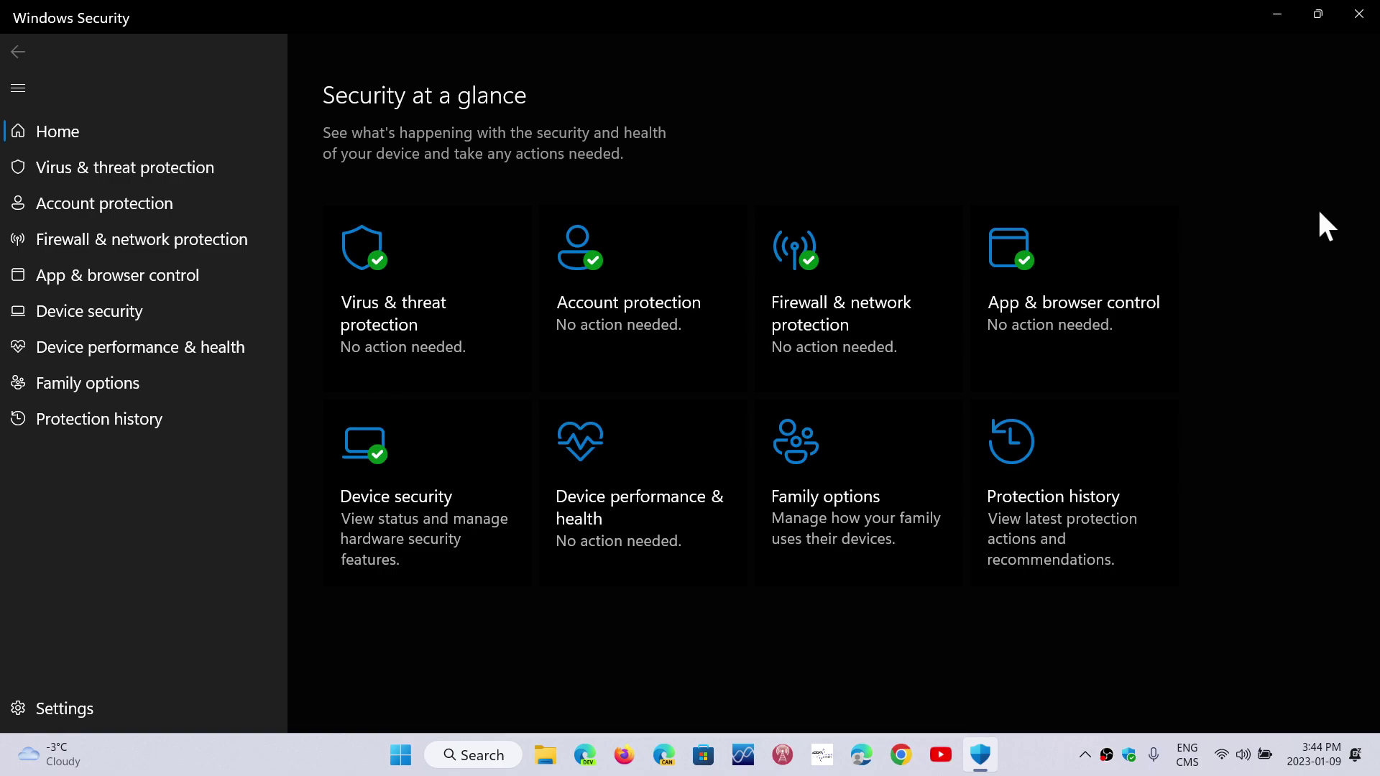
left_click(1359, 14)
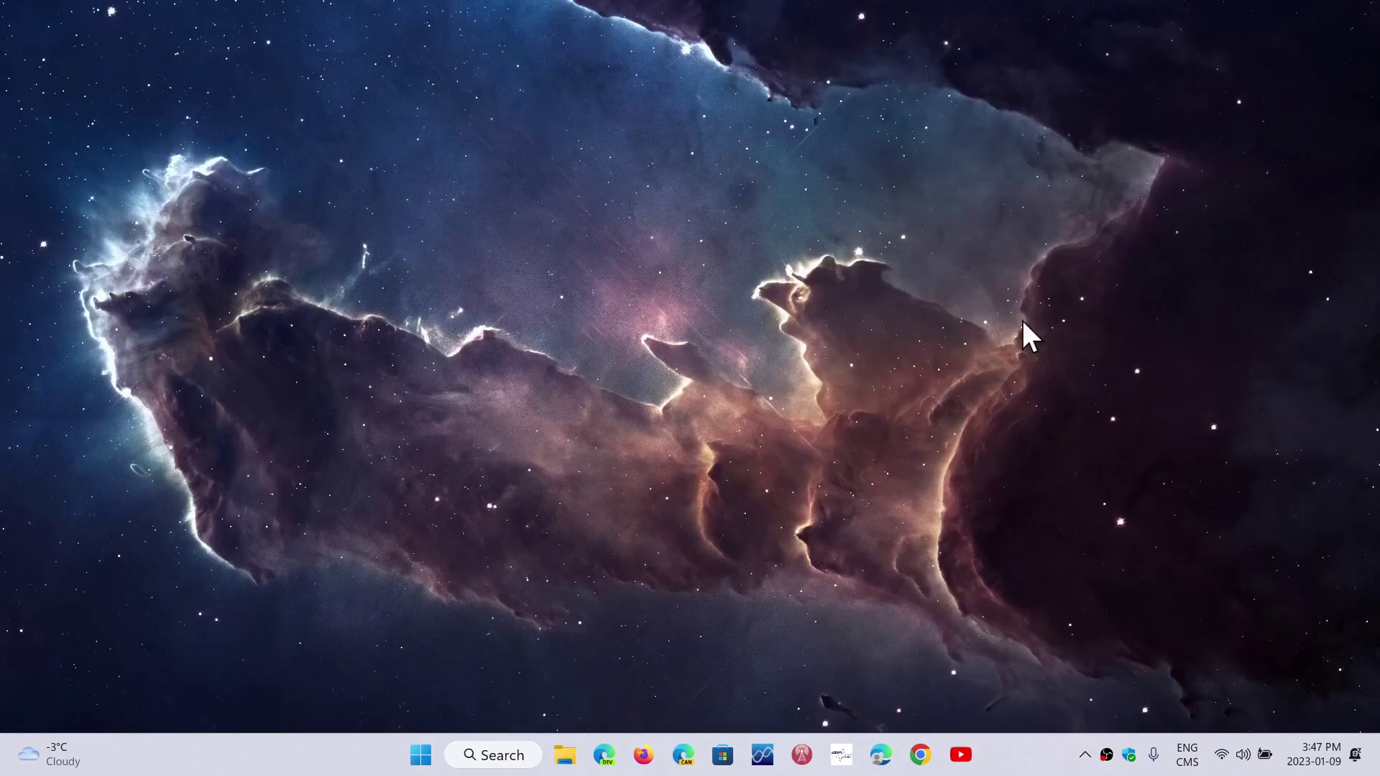